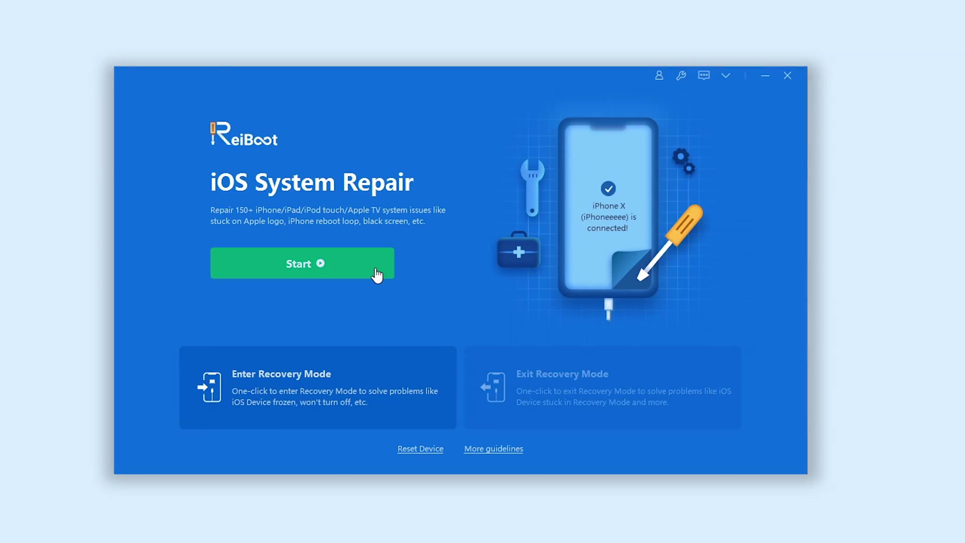
Step: Choose Standard Repair and download the iOS 15.3.1 firmware package for the iPhone X
left_click(378, 273)
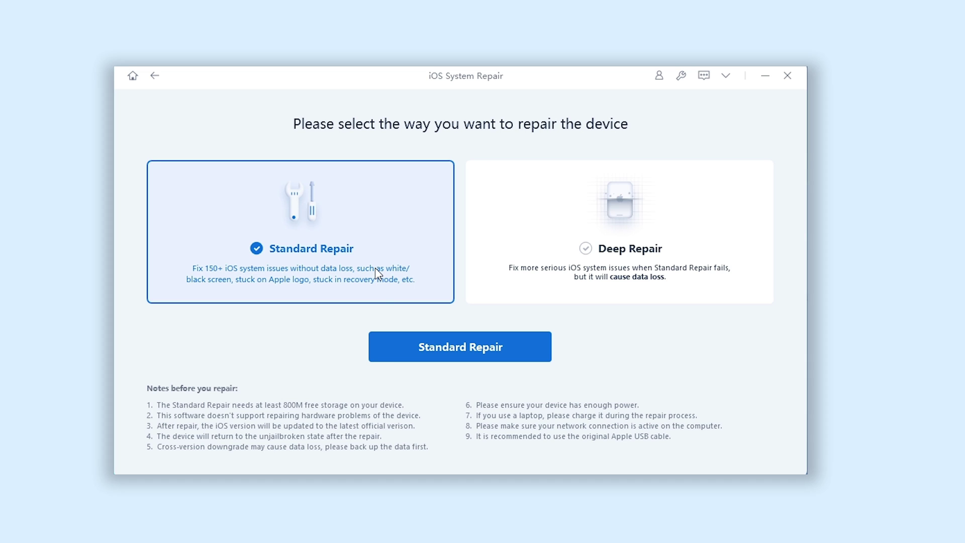
left_click(411, 353)
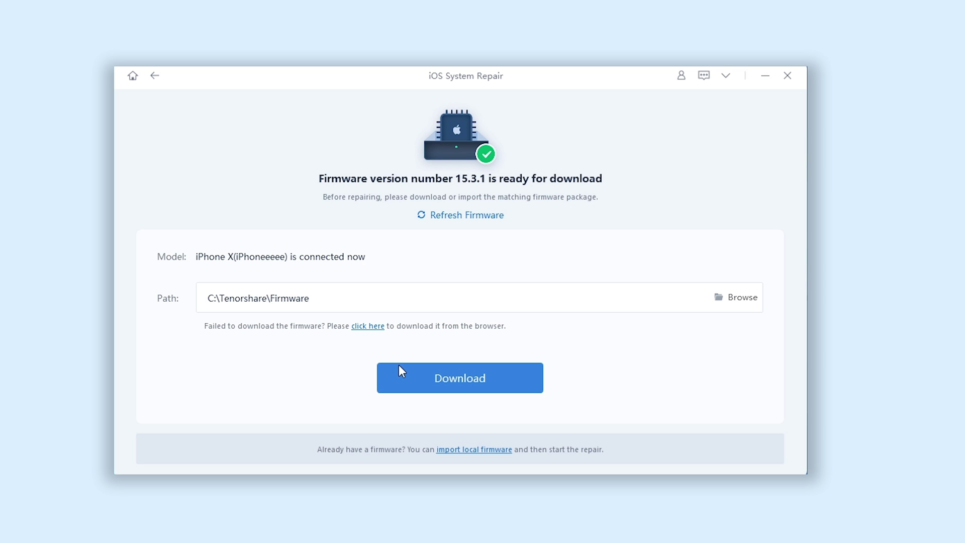
left_click(402, 367)
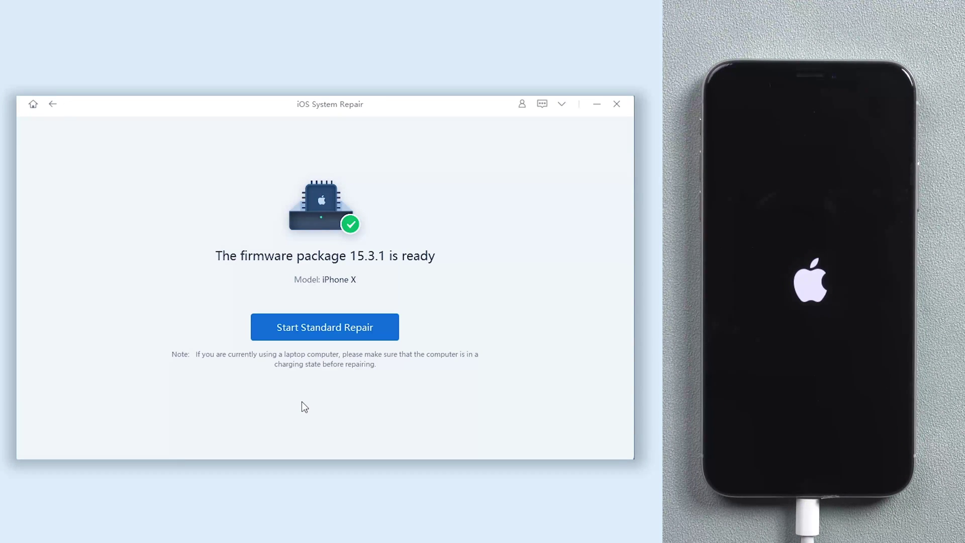
Step: Run Standard Repair on the iPhone X with the downloaded 15.3.1 firmware
left_click(257, 330)
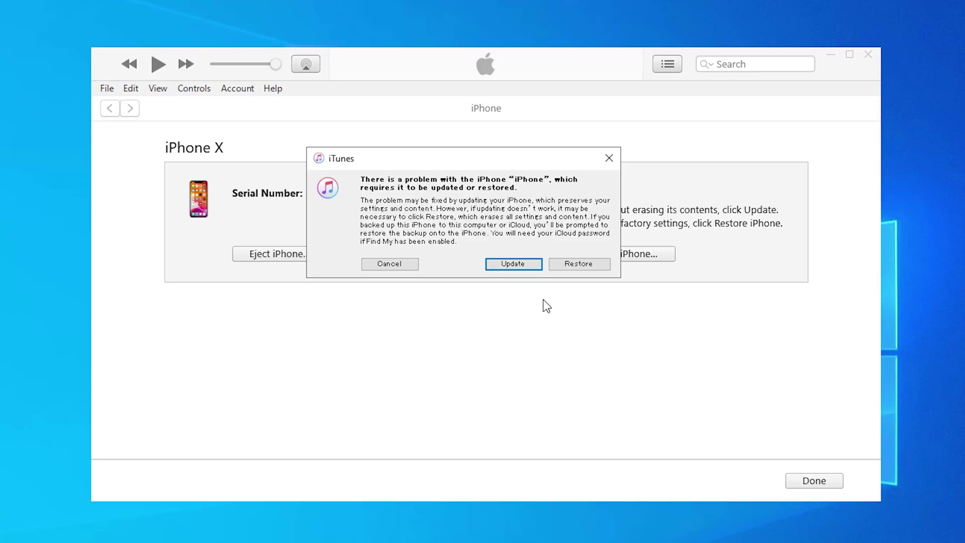
Step: Choose Update in the iTunes dialog to update the recovery-mode iPhone X without erasing content
left_click(531, 268)
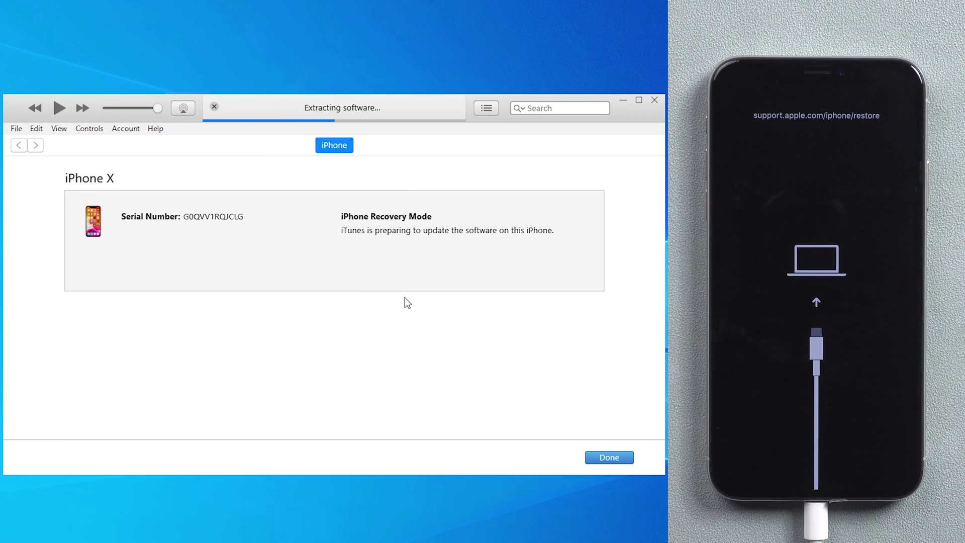